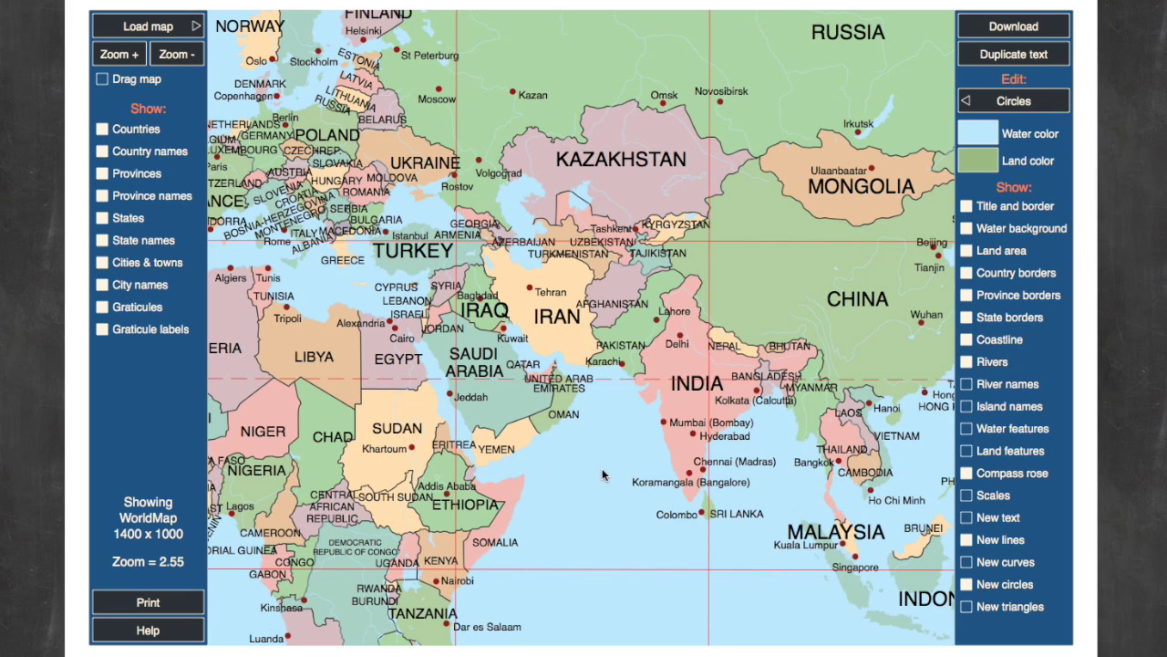
- Uncheck Countries in the Show panel to remove the per-country colours
{"action": "left_click", "coordinate": [102, 130]}
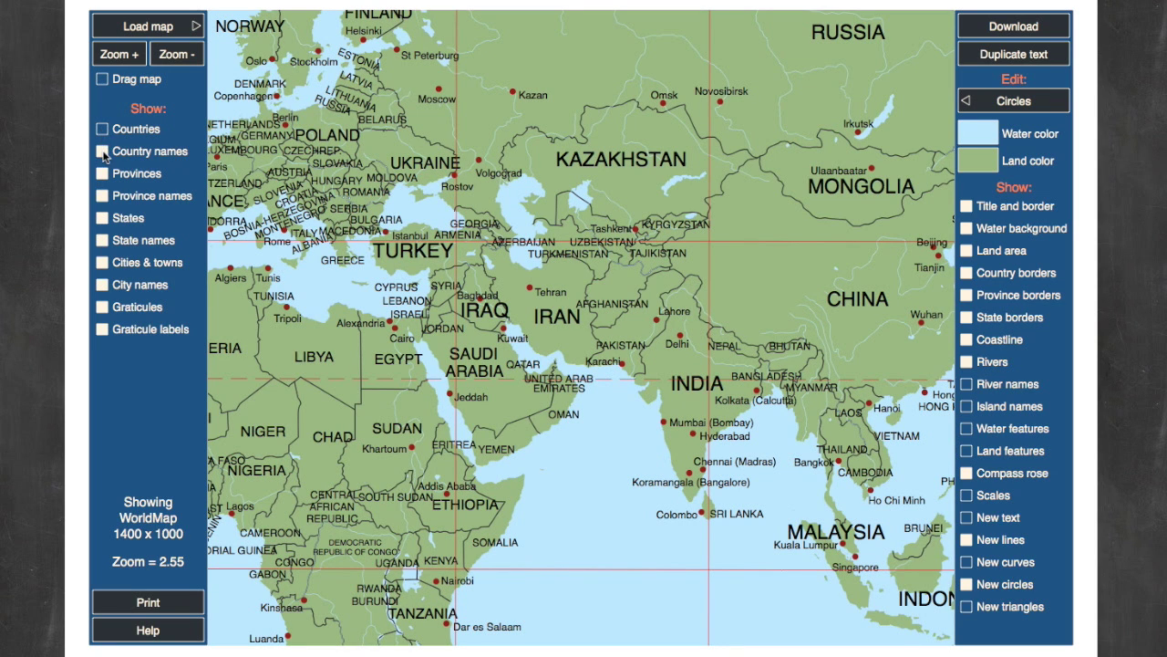
- Hide country names, city dots, city names and country borders, then zoom in one step
{"action": "left_click", "coordinate": [102, 152]}
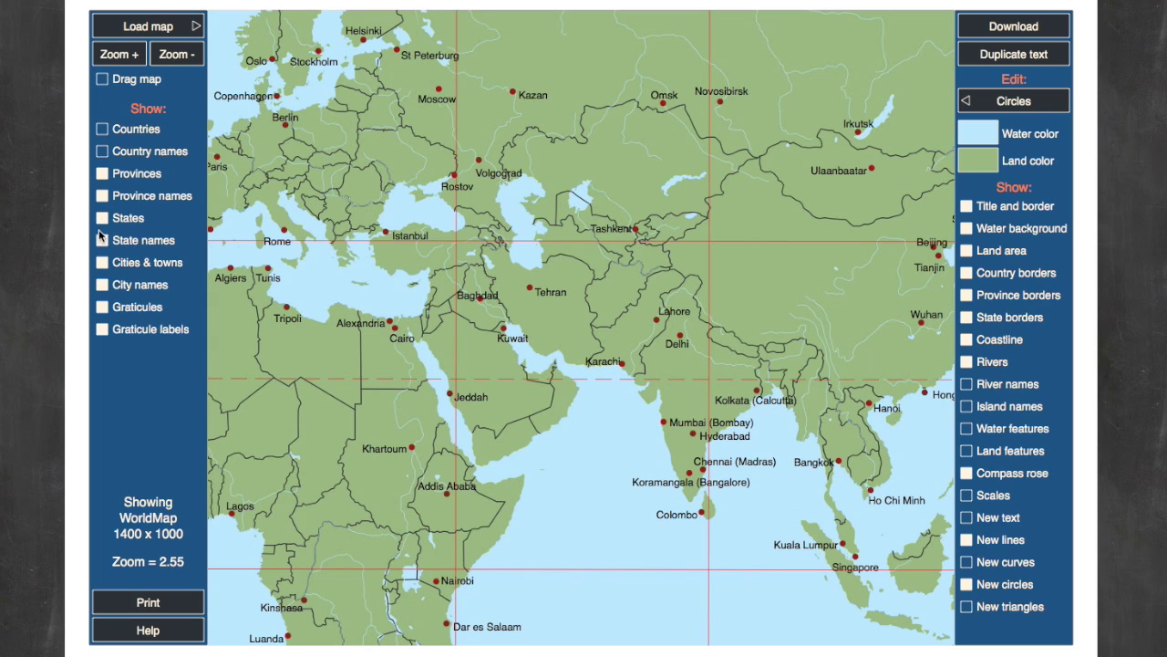
{"action": "left_click", "coordinate": [103, 262]}
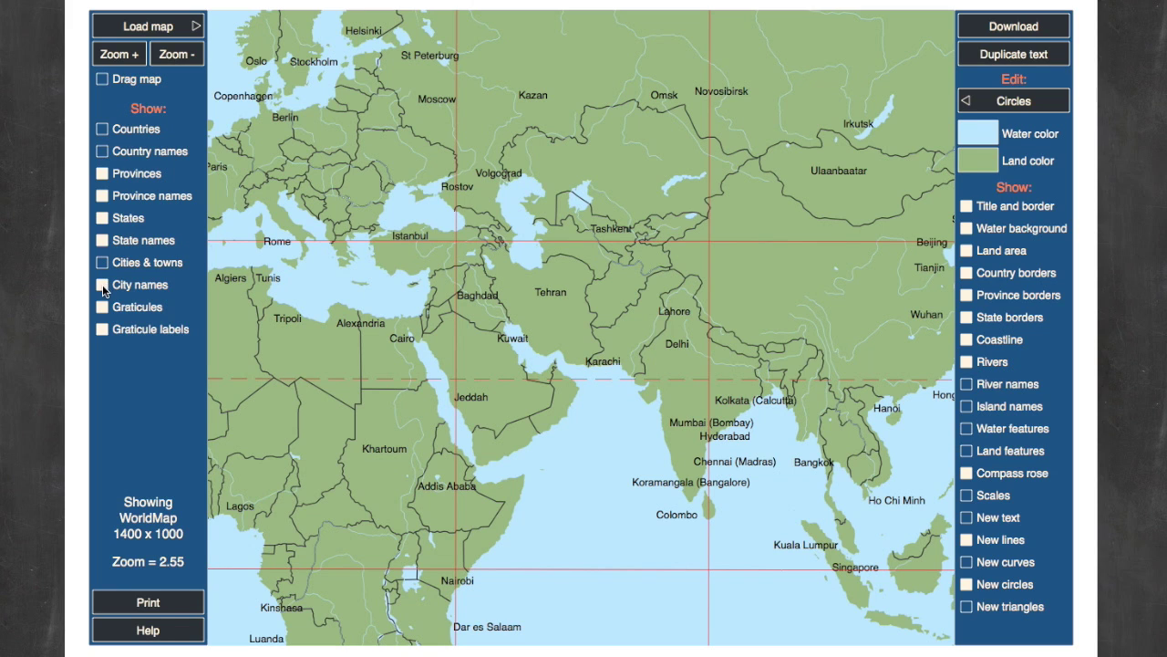
{"action": "left_click", "coordinate": [102, 284]}
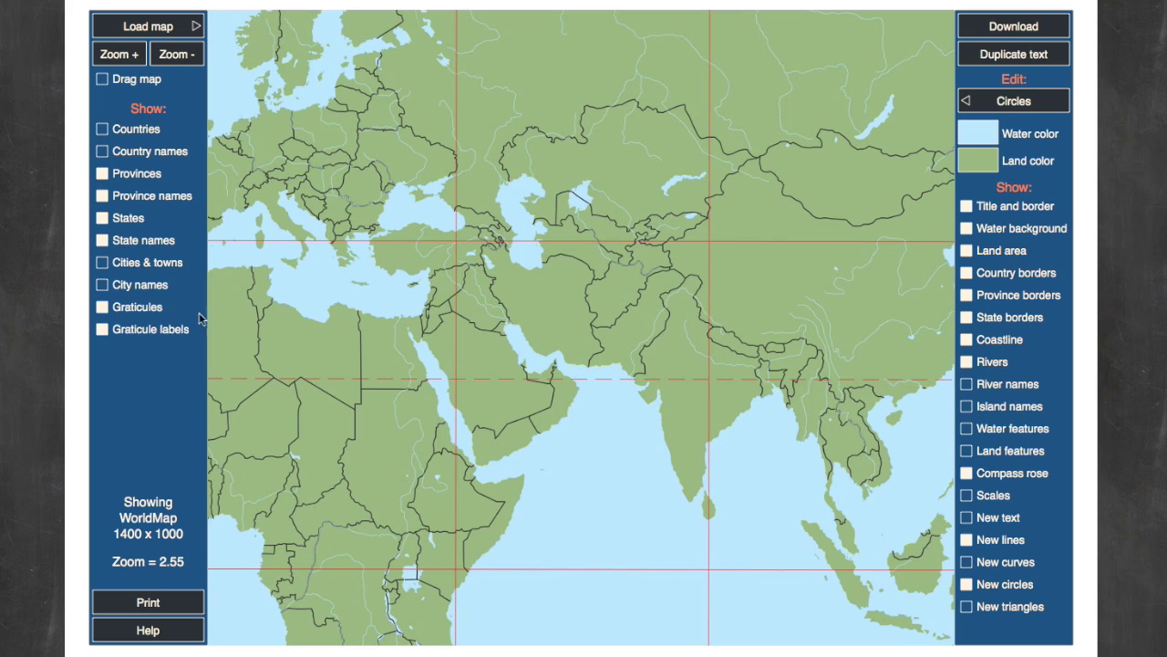
{"action": "left_click", "coordinate": [963, 274]}
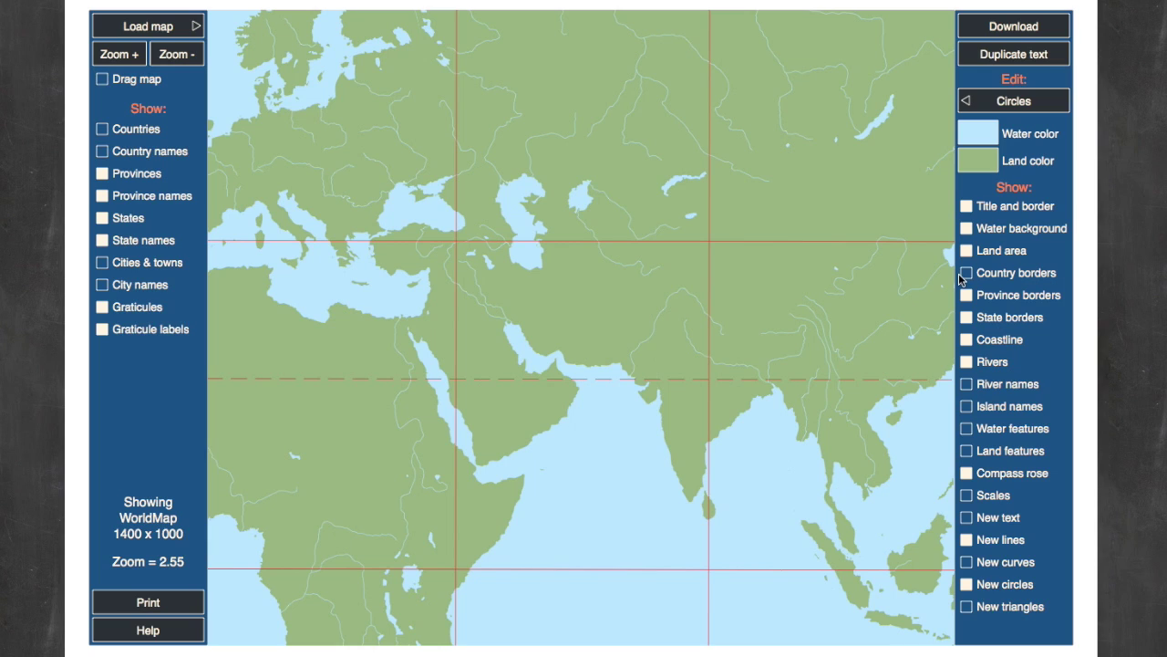
{"action": "left_click", "coordinate": [121, 58]}
{"action": "left_click", "coordinate": [173, 58]}
{"action": "left_click", "coordinate": [154, 28]}
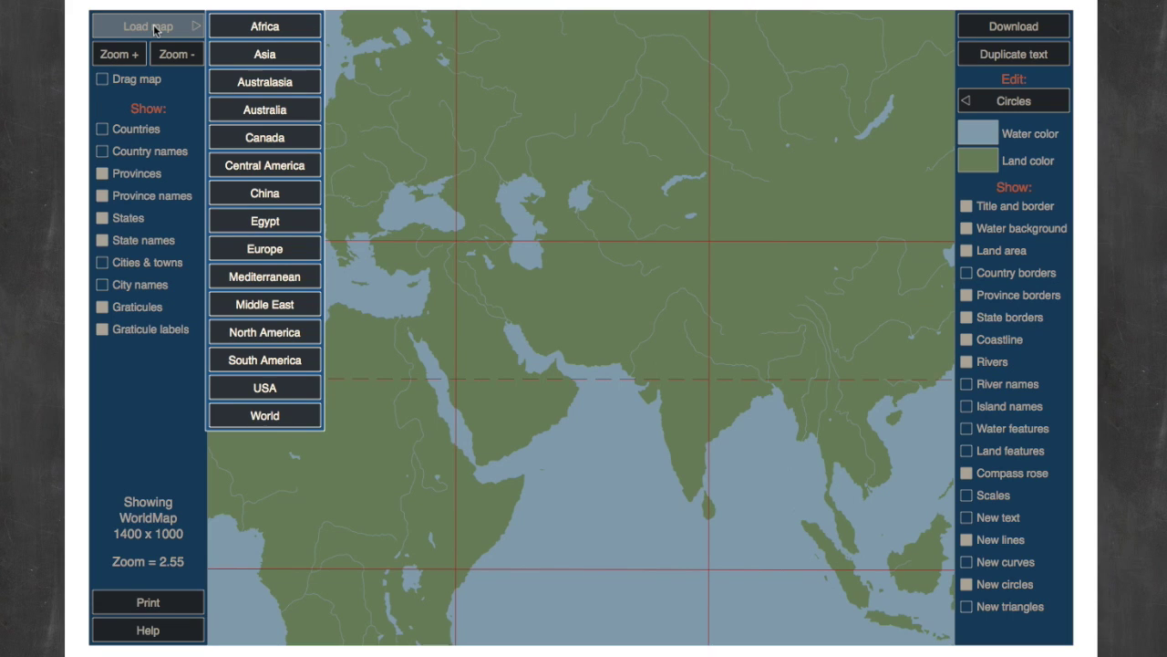
{"action": "left_click", "coordinate": [155, 28]}
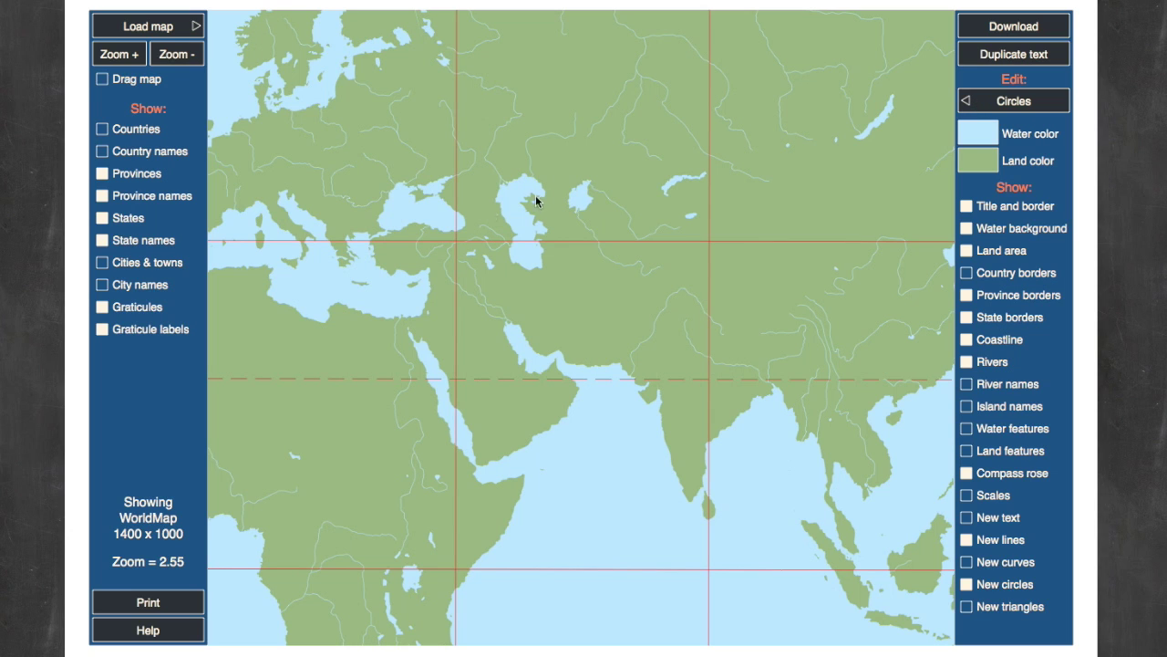
- Place 3 px radius city dots over northern Italy and north-east China
{"action": "left_click", "coordinate": [277, 193]}
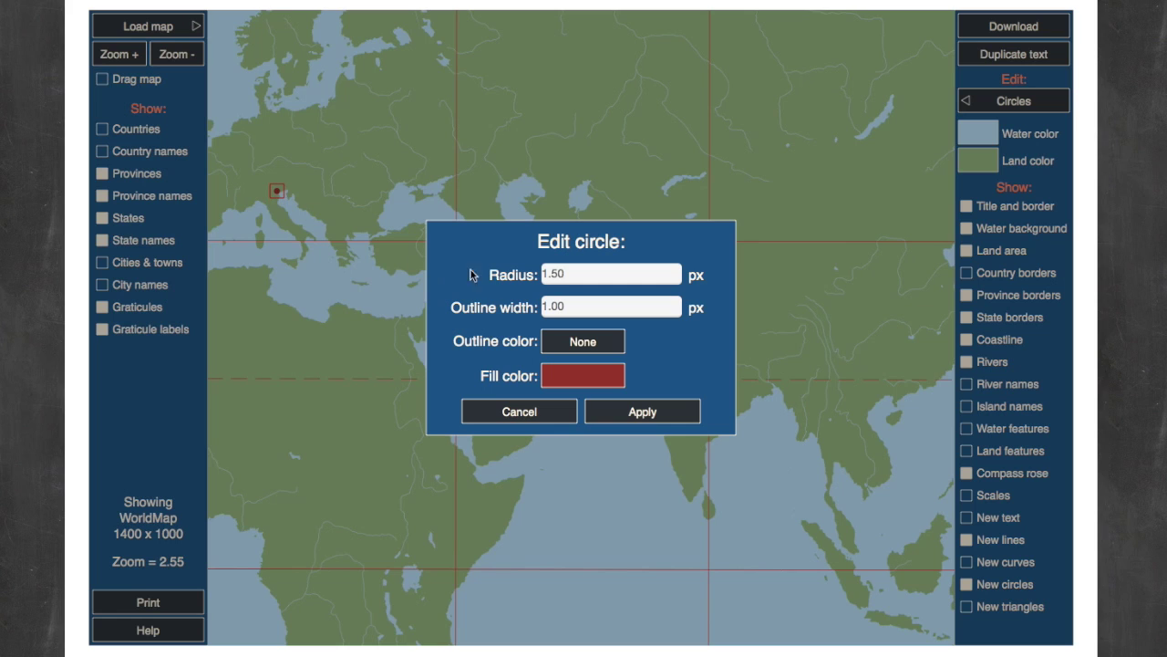
{"action": "left_click_drag", "start_coordinate": [570, 273], "coordinate": [503, 278]}
{"action": "type", "text": "3"}
{"action": "left_click", "coordinate": [627, 418]}
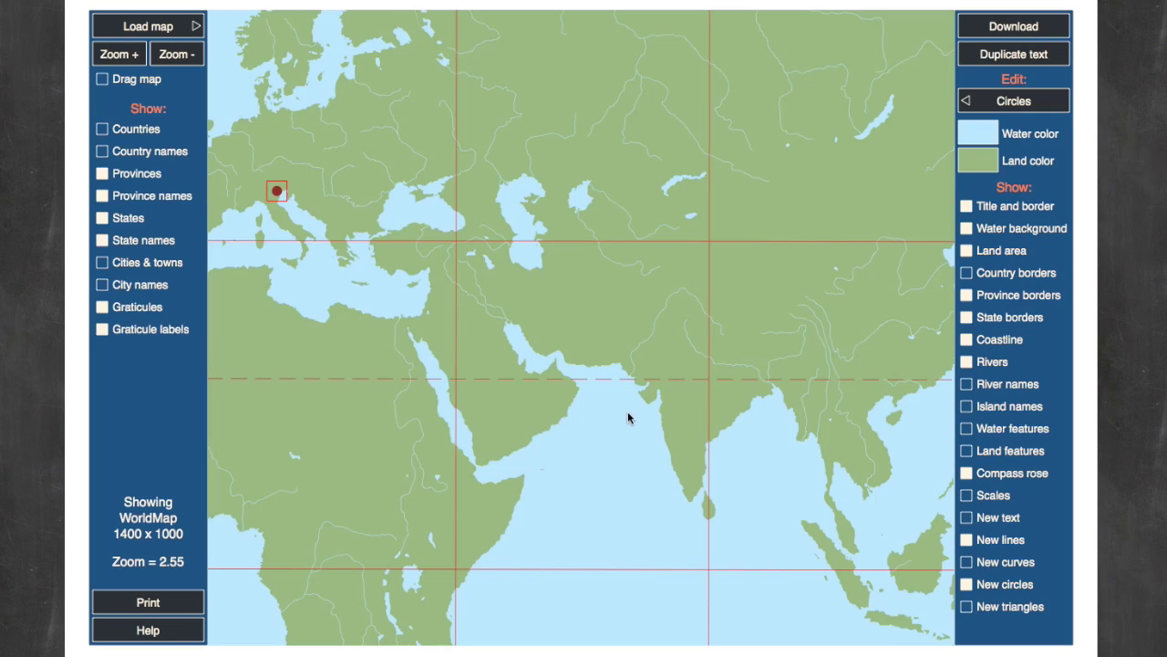
{"action": "left_click", "coordinate": [932, 251]}
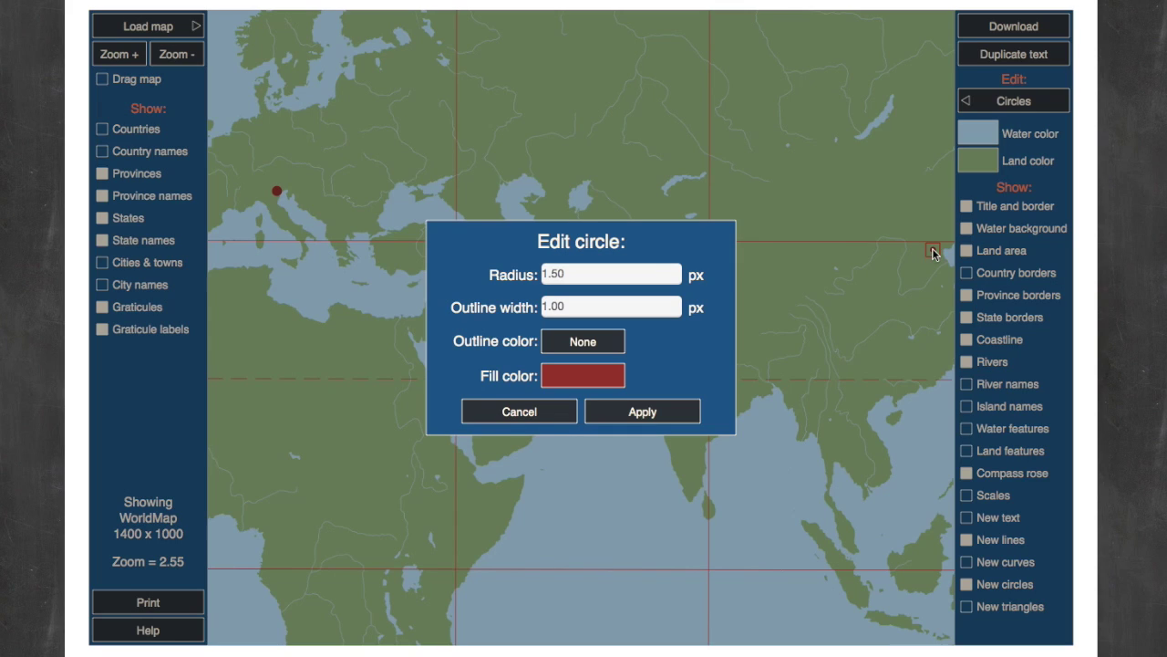
{"action": "left_click_drag", "start_coordinate": [578, 273], "coordinate": [522, 268]}
{"action": "type", "text": "3"}
{"action": "left_click", "coordinate": [621, 410]}
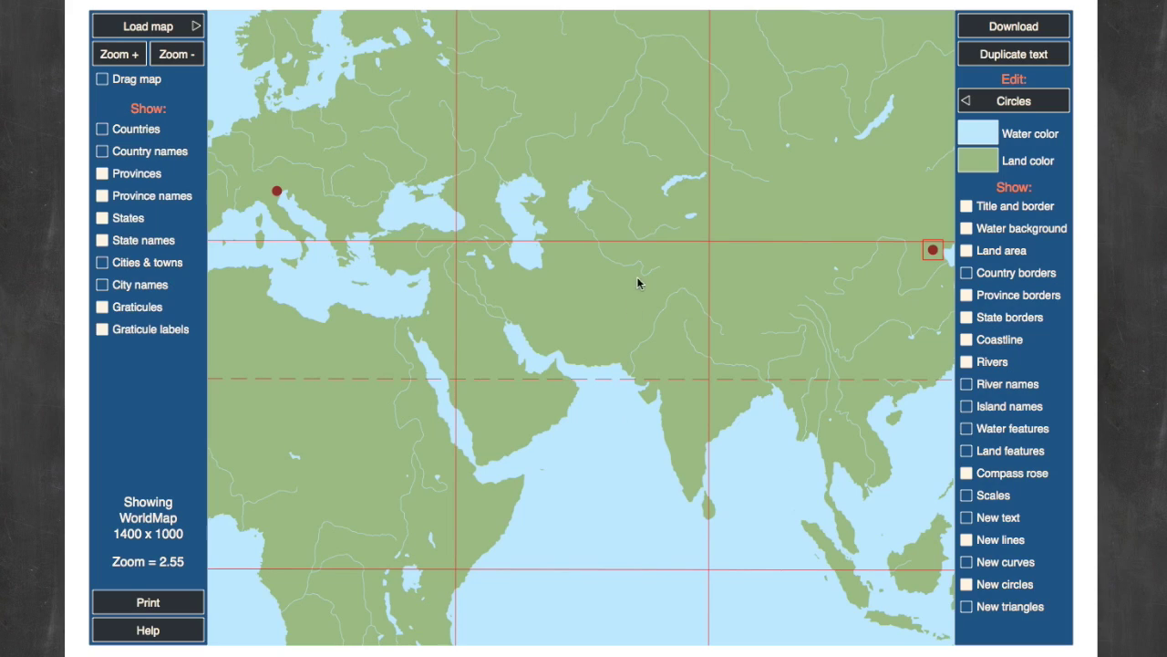
- Add a 3 px city dot at the Bosporus and nudge it slightly right and down
{"action": "left_click", "coordinate": [374, 226]}
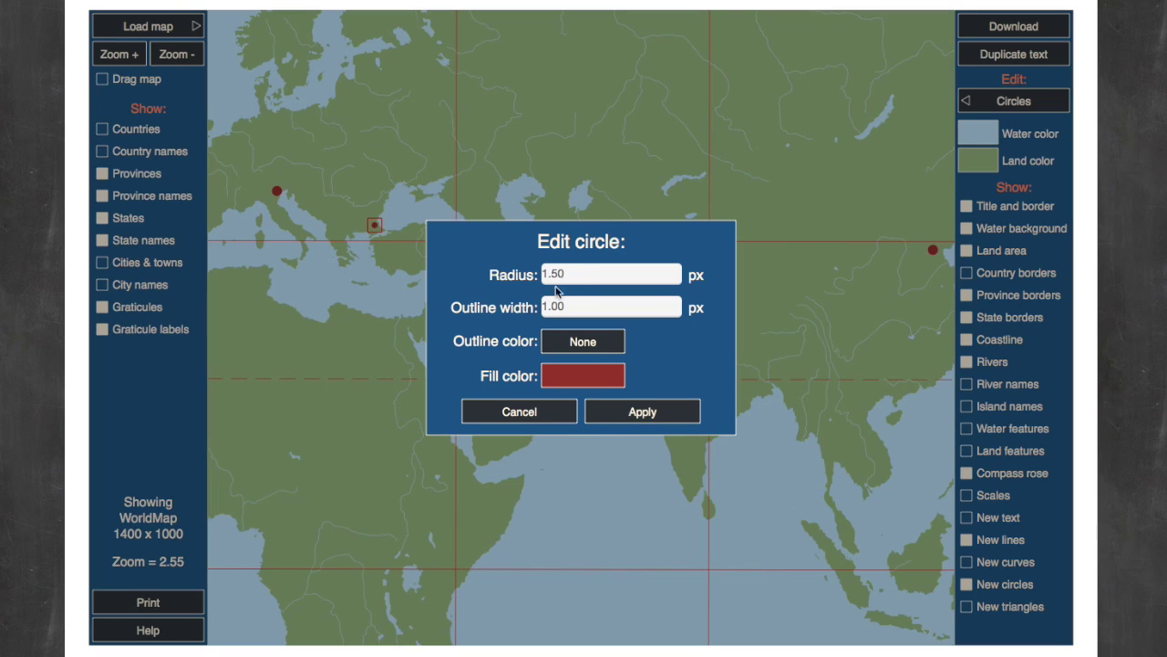
{"action": "left_click_drag", "start_coordinate": [580, 273], "coordinate": [466, 270]}
{"action": "type", "text": "3"}
{"action": "key", "text": "Return"}
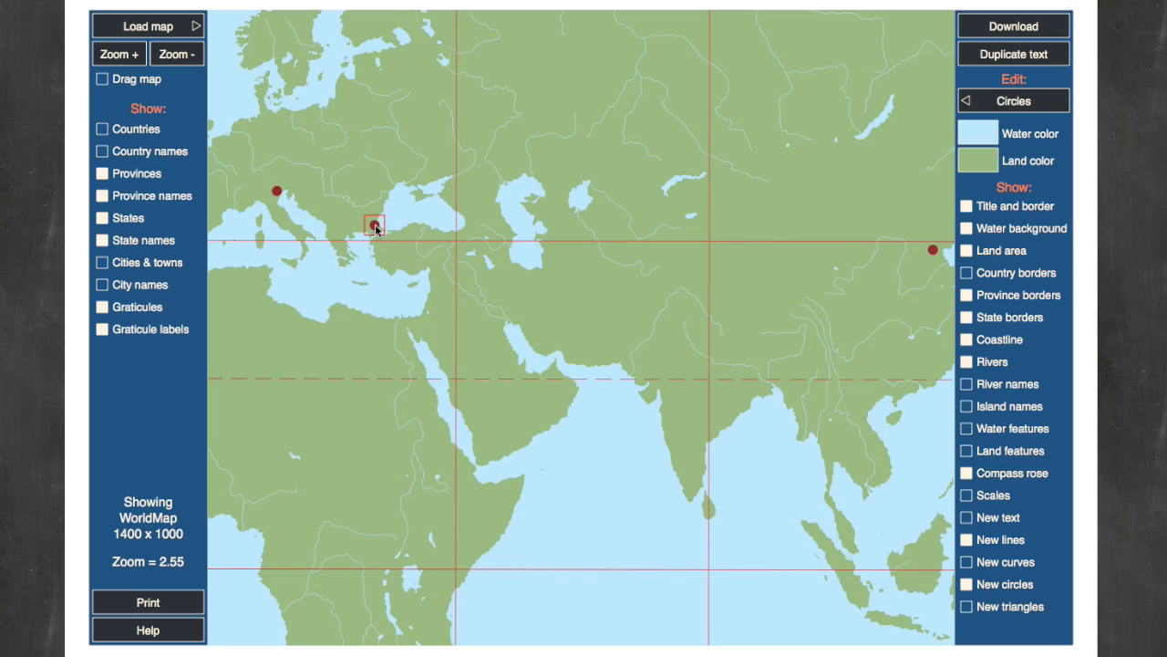
{"action": "left_click_drag", "start_coordinate": [375, 228], "coordinate": [380, 232]}
- Turn on New curves for the travel routes and New text for the map labels
{"action": "left_click", "coordinate": [966, 565]}
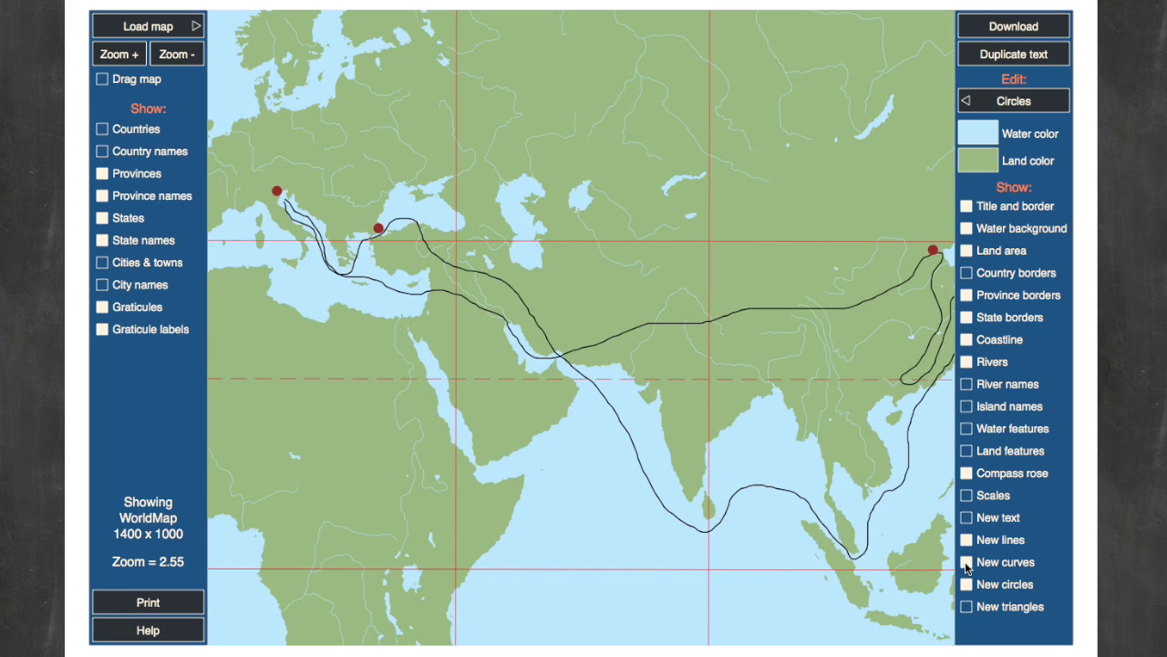
{"action": "left_click", "coordinate": [978, 104]}
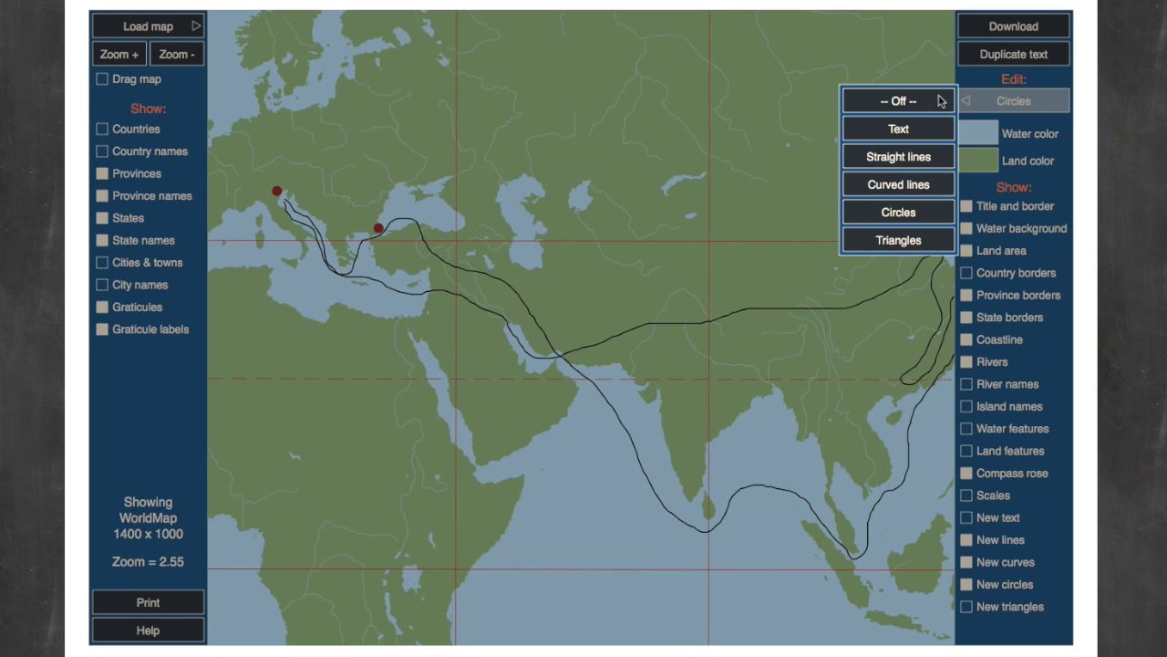
{"action": "left_click", "coordinate": [985, 102]}
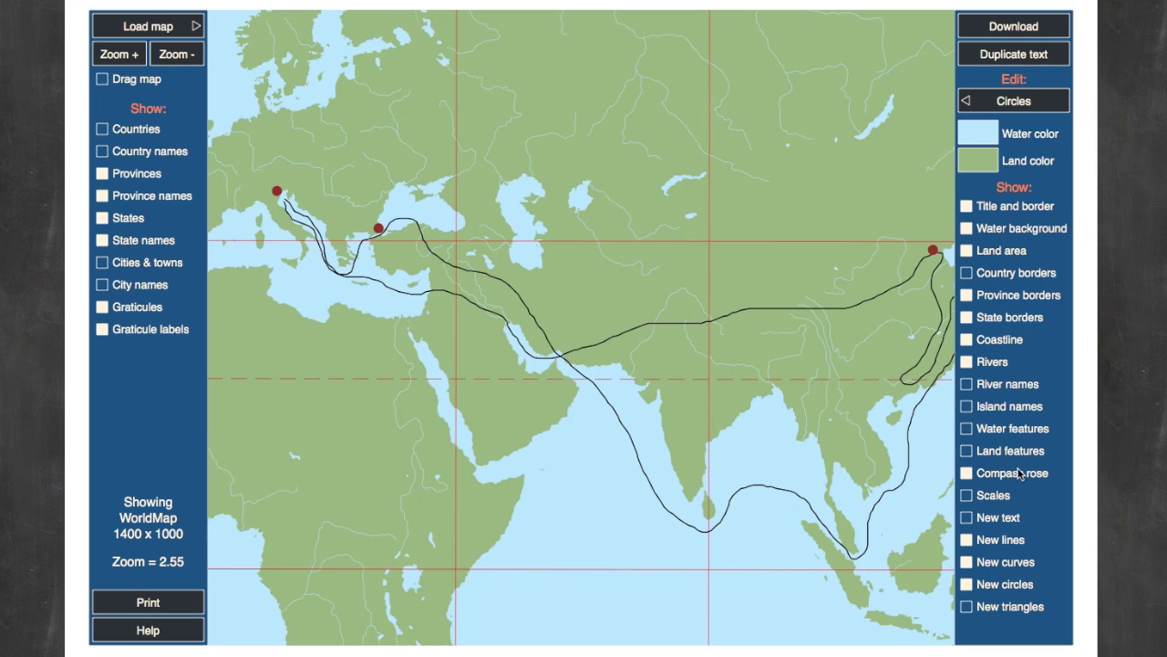
{"action": "left_click", "coordinate": [967, 518]}
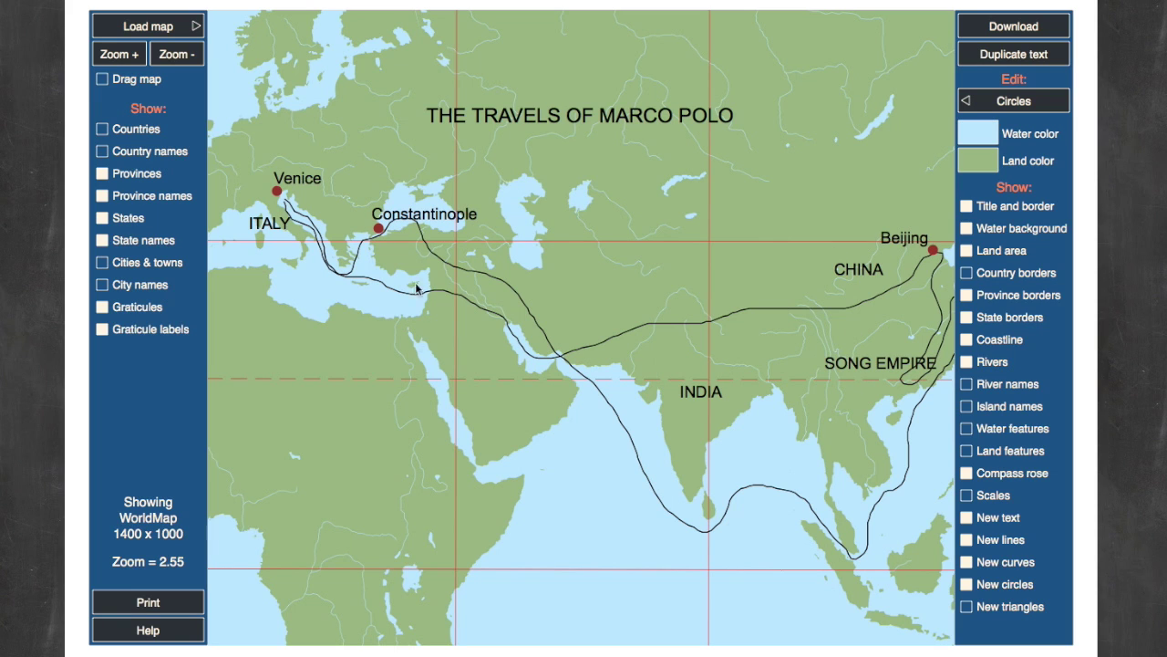
- In Text edit mode, start a label over central Asia reading 'GOBI DESERT'
{"action": "left_click", "coordinate": [1000, 105]}
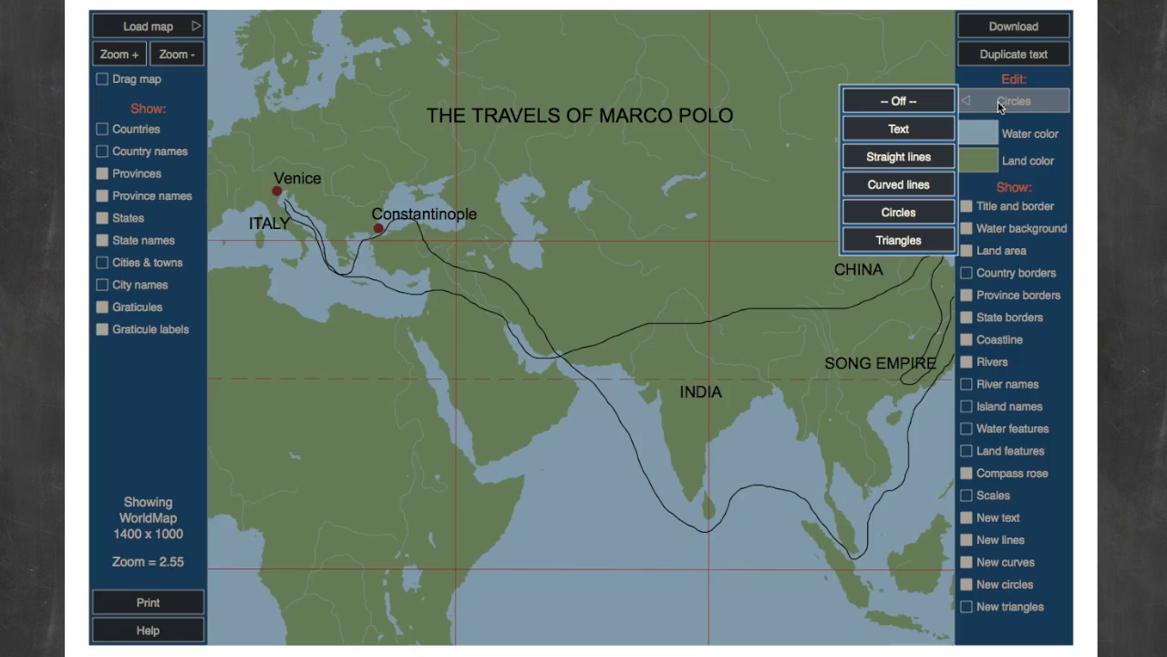
{"action": "left_click", "coordinate": [900, 135]}
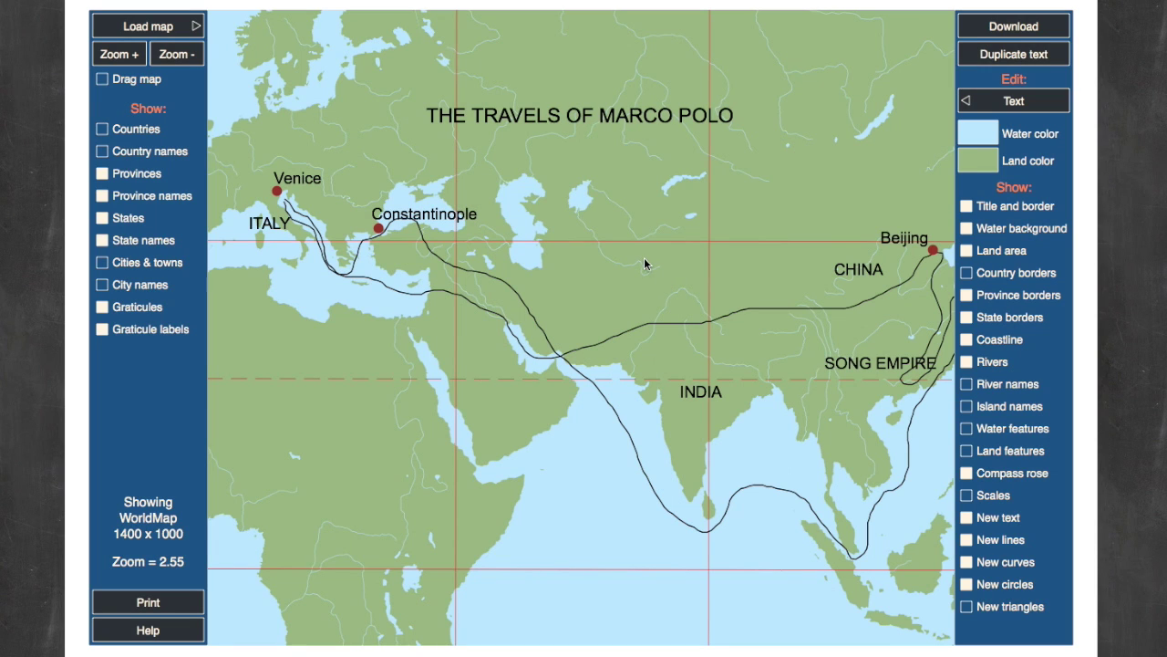
{"action": "left_click", "coordinate": [644, 258]}
{"action": "left_click", "coordinate": [491, 241]}
{"action": "type", "text": "GOBI DESERT"}
- Create GOBI DESERT at a 15 degree angle, nudge it, and begin an Indian Ocean label
{"action": "left_click_drag", "start_coordinate": [390, 385], "coordinate": [306, 384]}
{"action": "type", "text": "15"}
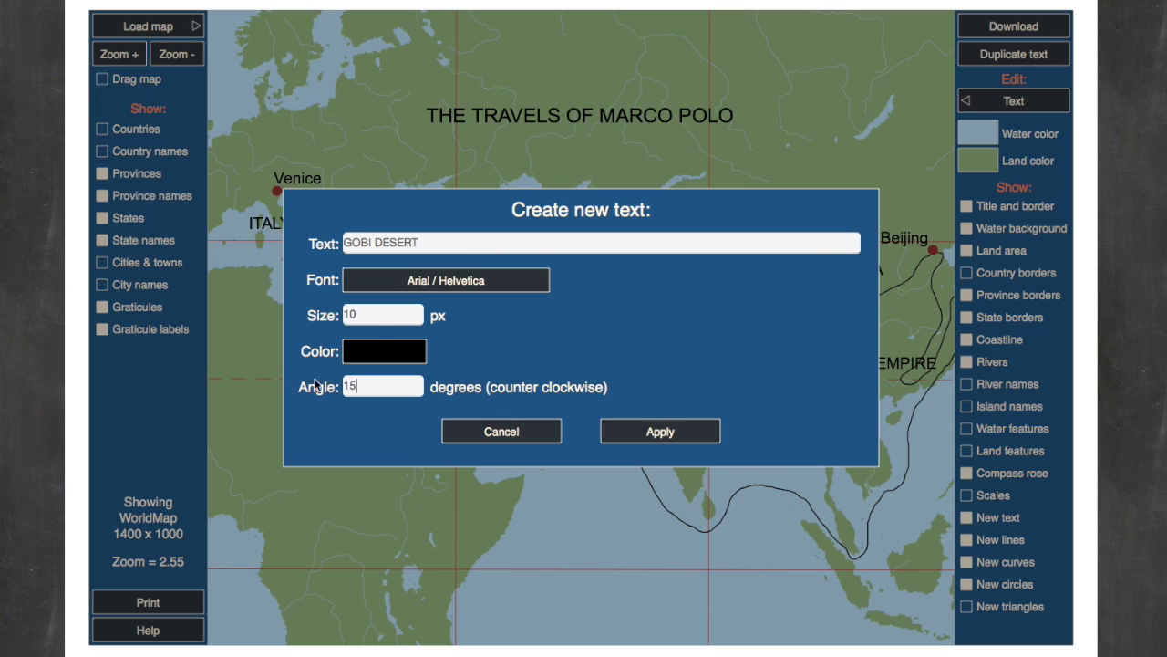
{"action": "left_click", "coordinate": [658, 430]}
{"action": "left_click_drag", "start_coordinate": [677, 253], "coordinate": [658, 260]}
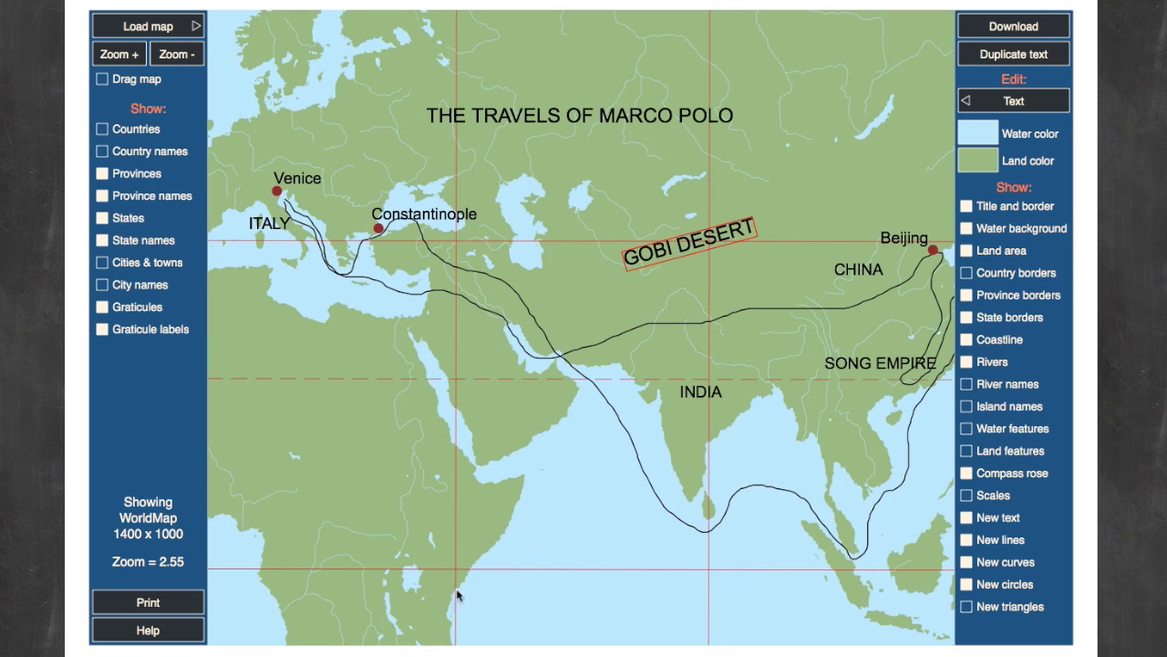
{"action": "left_click", "coordinate": [566, 560]}
{"action": "left_click_drag", "start_coordinate": [373, 315], "coordinate": [292, 316]}
- Create the Indian Ocean label at size 20 in dark Georgia text, nudged up-right below India
{"action": "type", "text": "20"}
{"action": "left_click", "coordinate": [443, 283]}
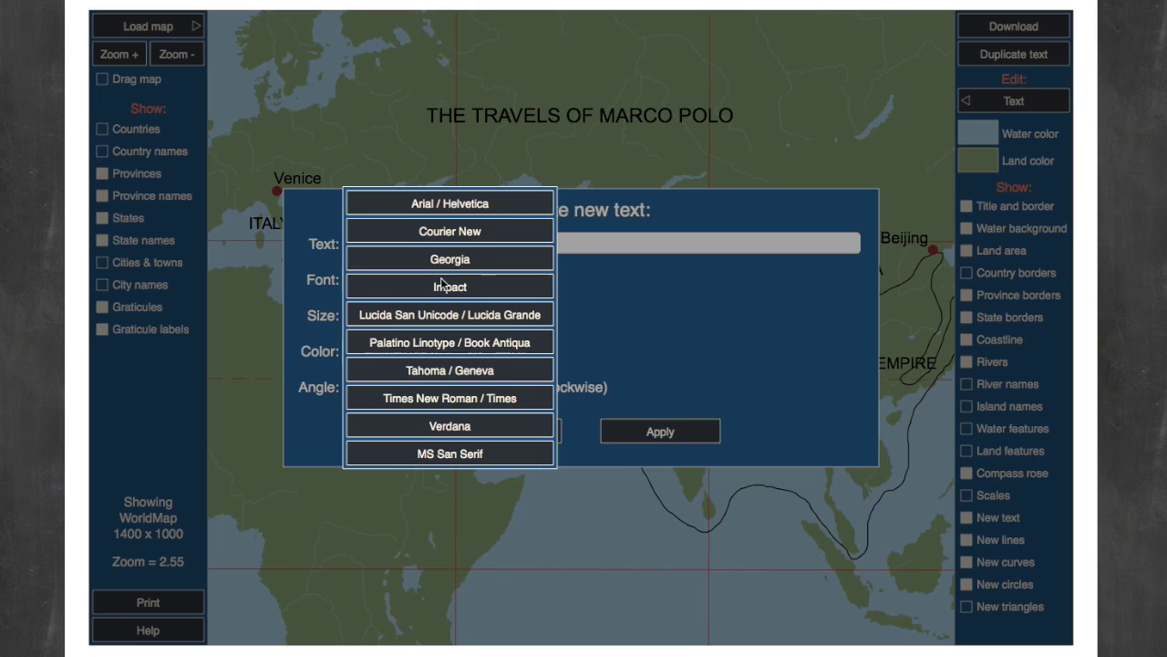
{"action": "left_click", "coordinate": [436, 259]}
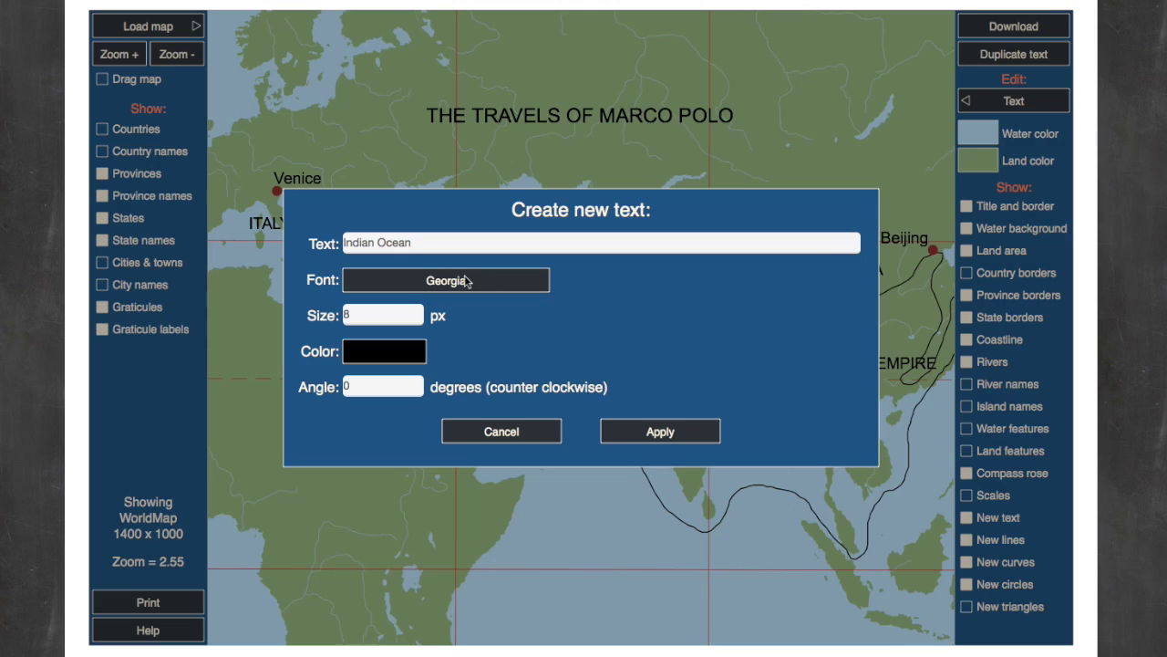
{"action": "left_click", "coordinate": [372, 356]}
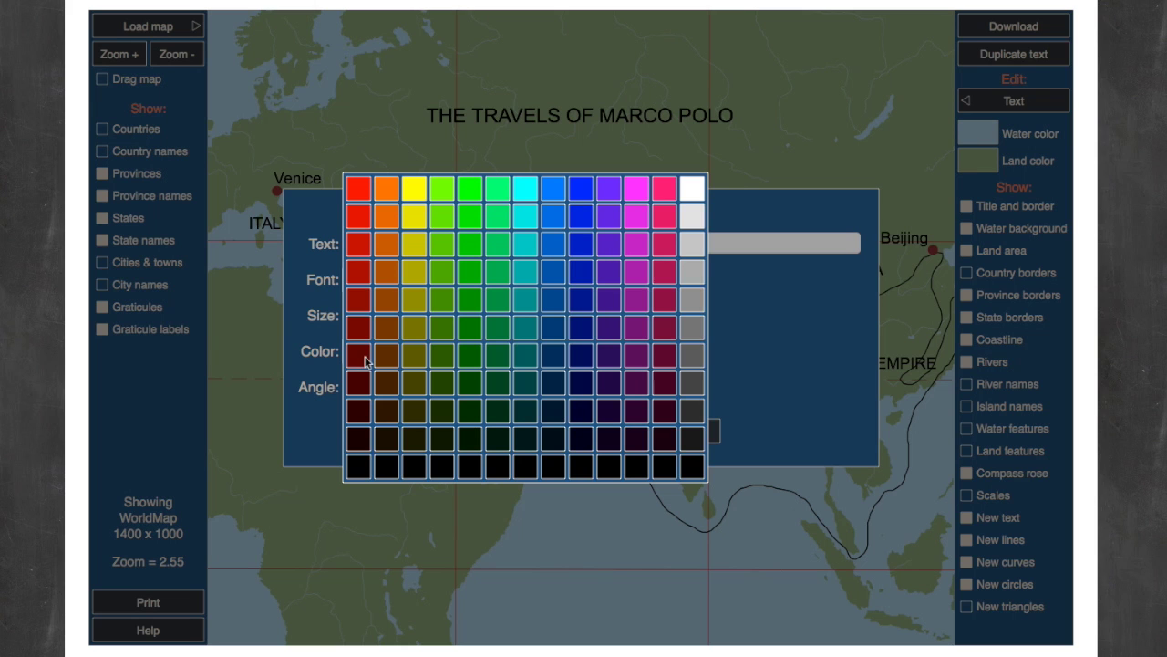
{"action": "left_click", "coordinate": [551, 364]}
{"action": "left_click", "coordinate": [643, 434]}
{"action": "left_click_drag", "start_coordinate": [571, 550], "coordinate": [576, 546]}
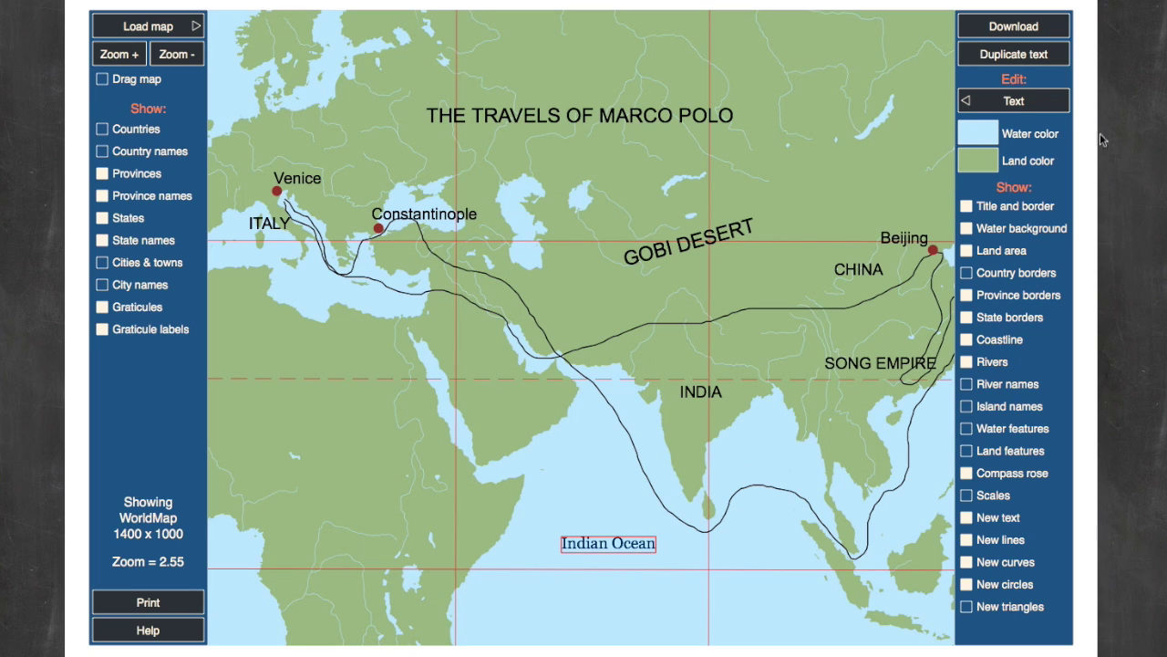
- Turn on New triangles to show the mountain triangles over northern India
{"action": "left_click", "coordinate": [1014, 102]}
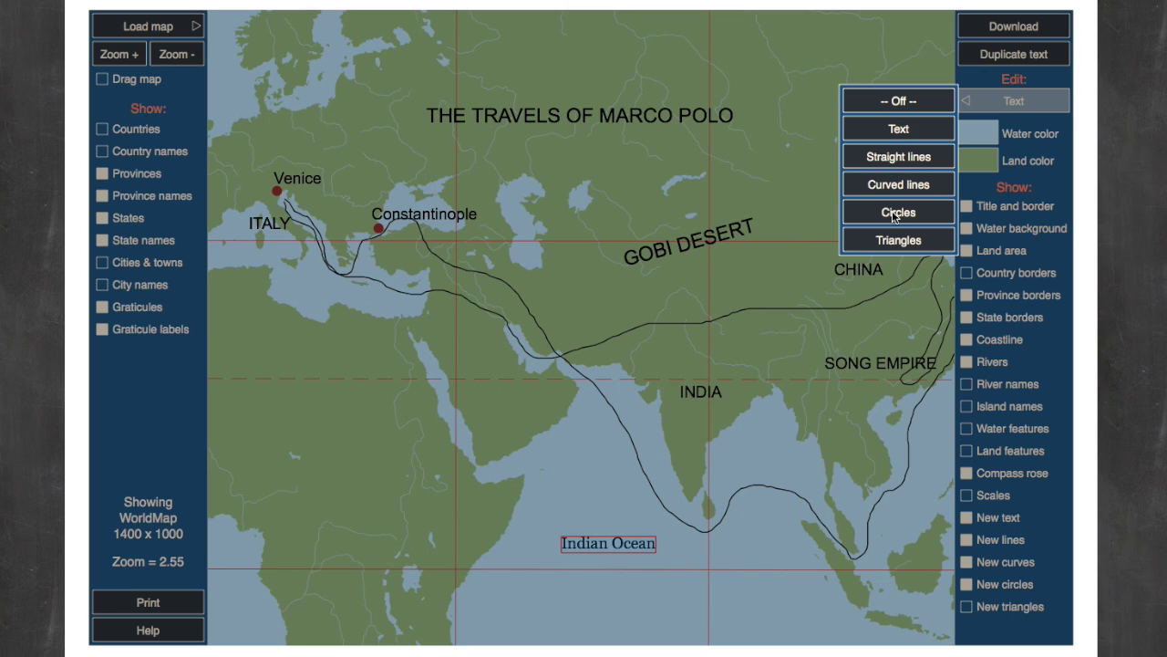
{"action": "left_click", "coordinate": [983, 106]}
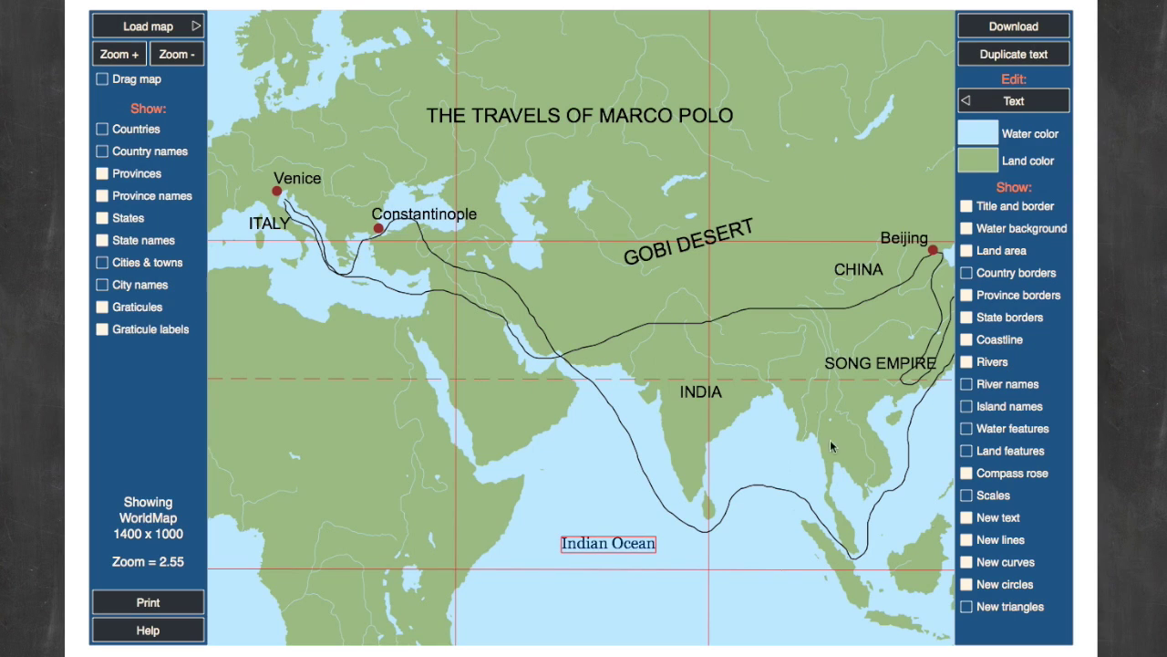
{"action": "left_click", "coordinate": [967, 608]}
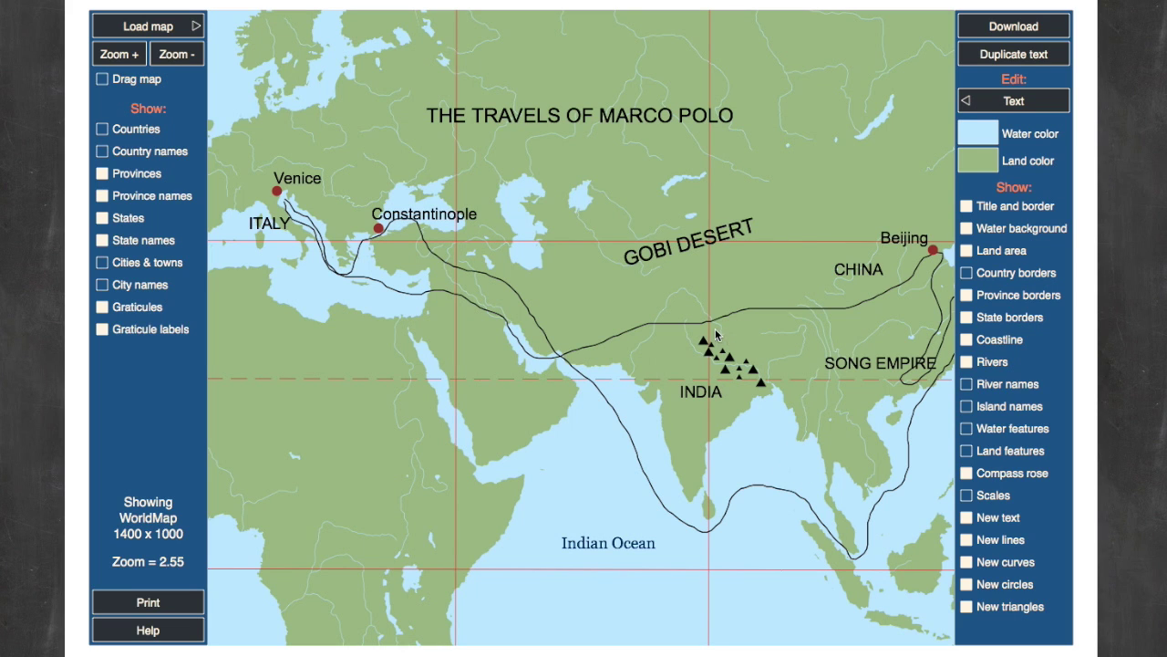
- In Triangles edit mode, change one triangle's radius from 1.75 to 3
{"action": "left_click", "coordinate": [990, 104]}
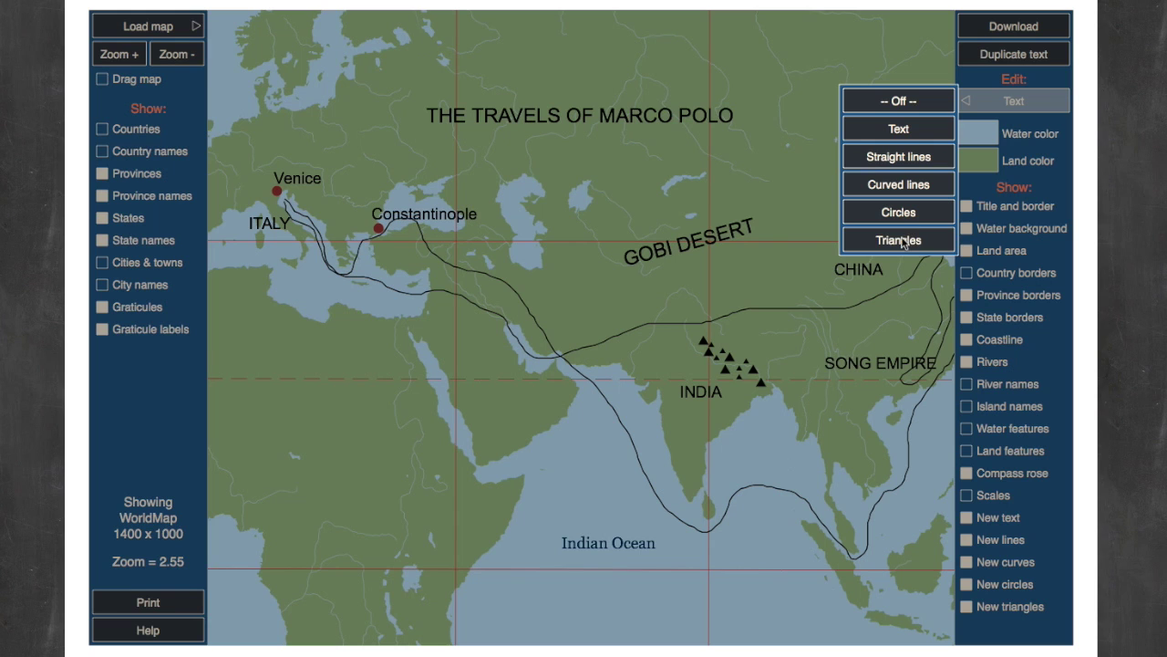
{"action": "left_click", "coordinate": [717, 332]}
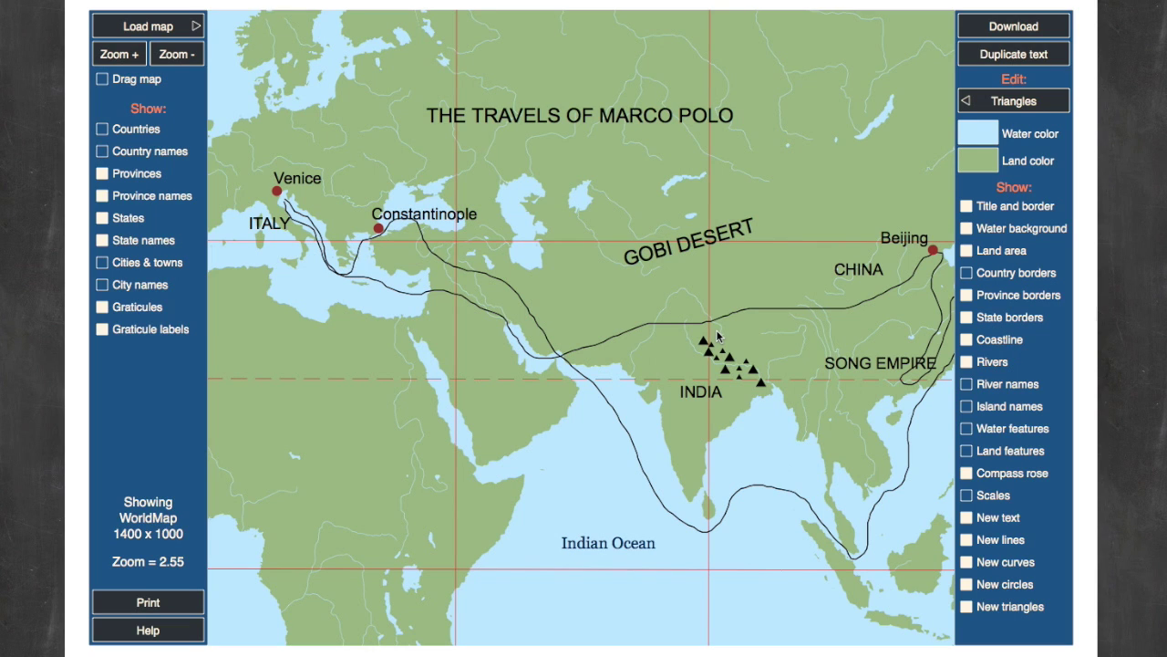
{"action": "left_click", "coordinate": [715, 330]}
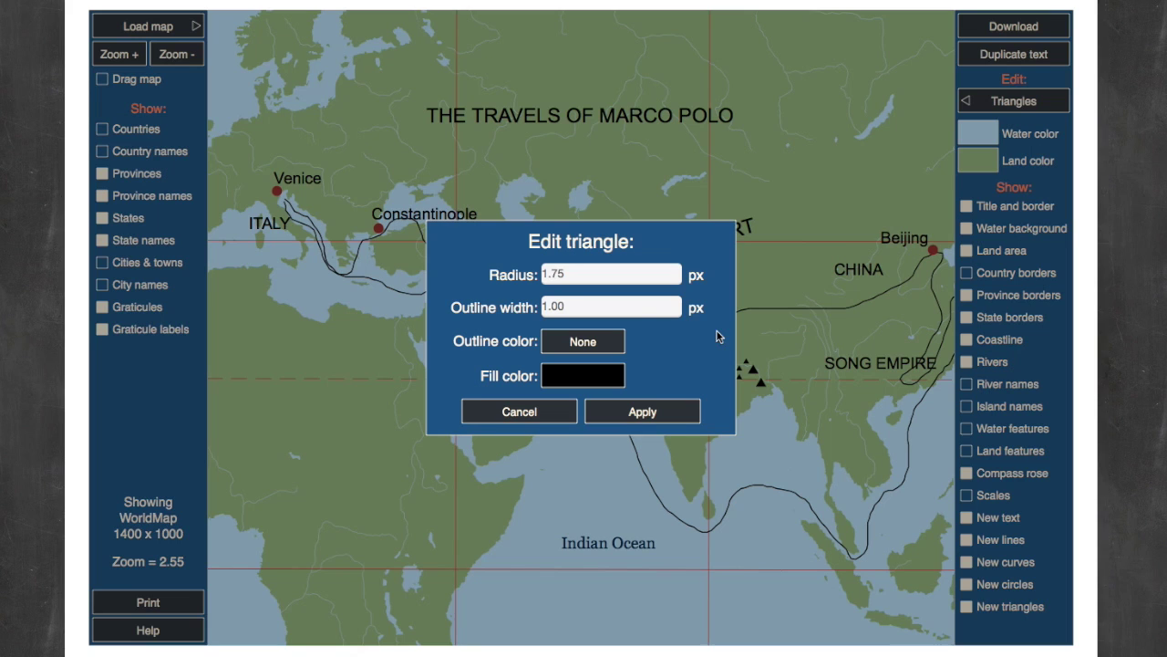
{"action": "double_click", "coordinate": [557, 277]}
{"action": "type", "text": "3"}
- Apply the radius 3 to the selected mountain triangle
{"action": "left_click", "coordinate": [644, 412]}
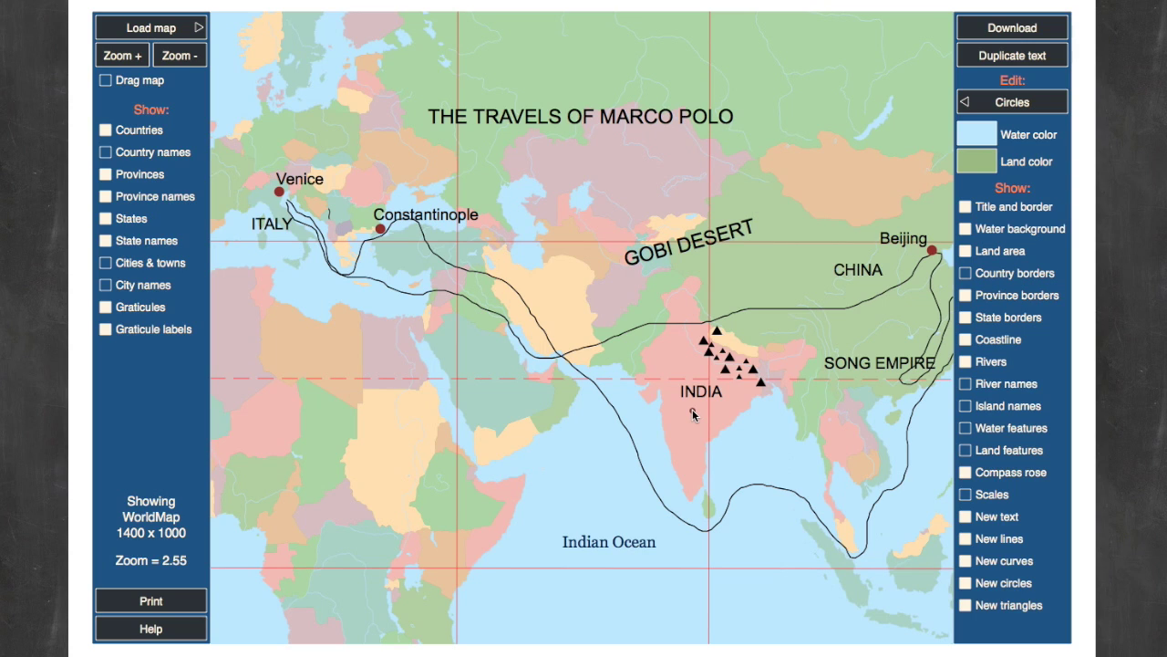
- Make the India circle a 40 px ring with dark red outline and no fill, shifted up-right
{"action": "left_click", "coordinate": [692, 410]}
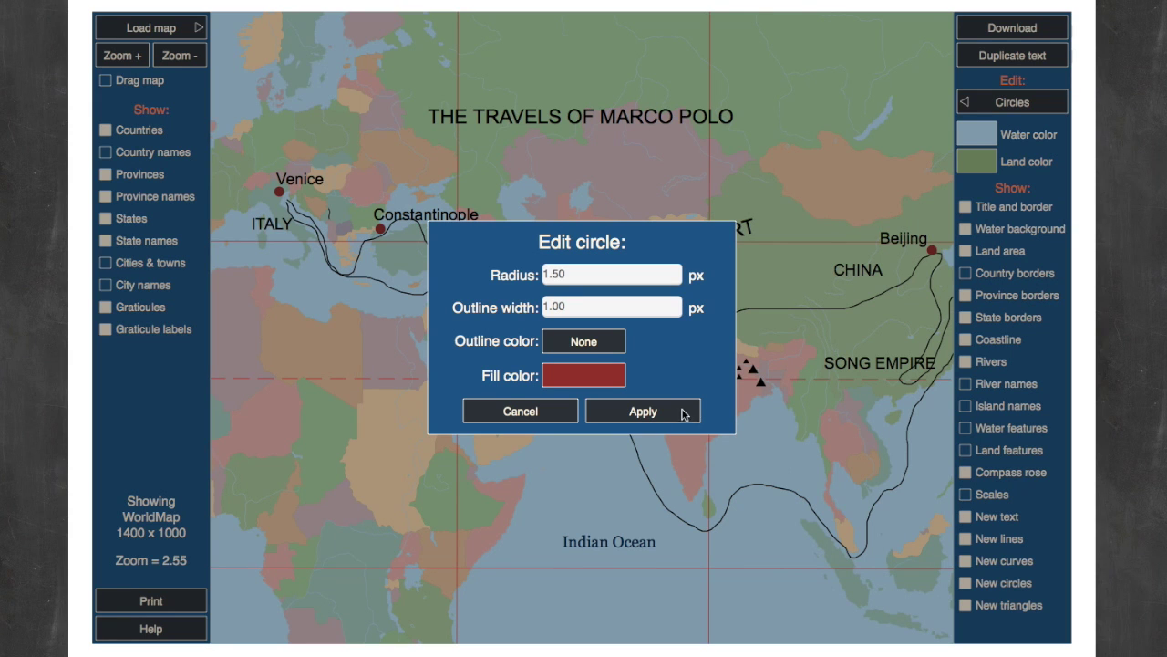
{"action": "left_click_drag", "start_coordinate": [570, 272], "coordinate": [492, 275]}
{"action": "type", "text": "40"}
{"action": "left_click", "coordinate": [582, 343]}
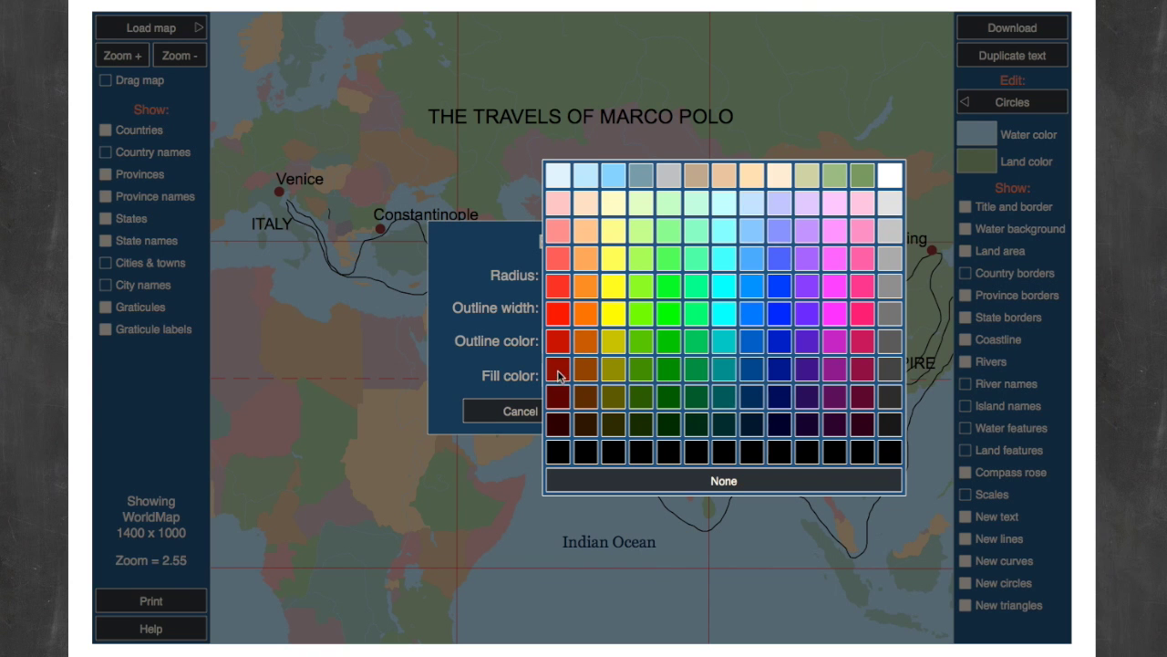
{"action": "left_click", "coordinate": [559, 370]}
{"action": "left_click", "coordinate": [559, 383]}
{"action": "left_click", "coordinate": [642, 480]}
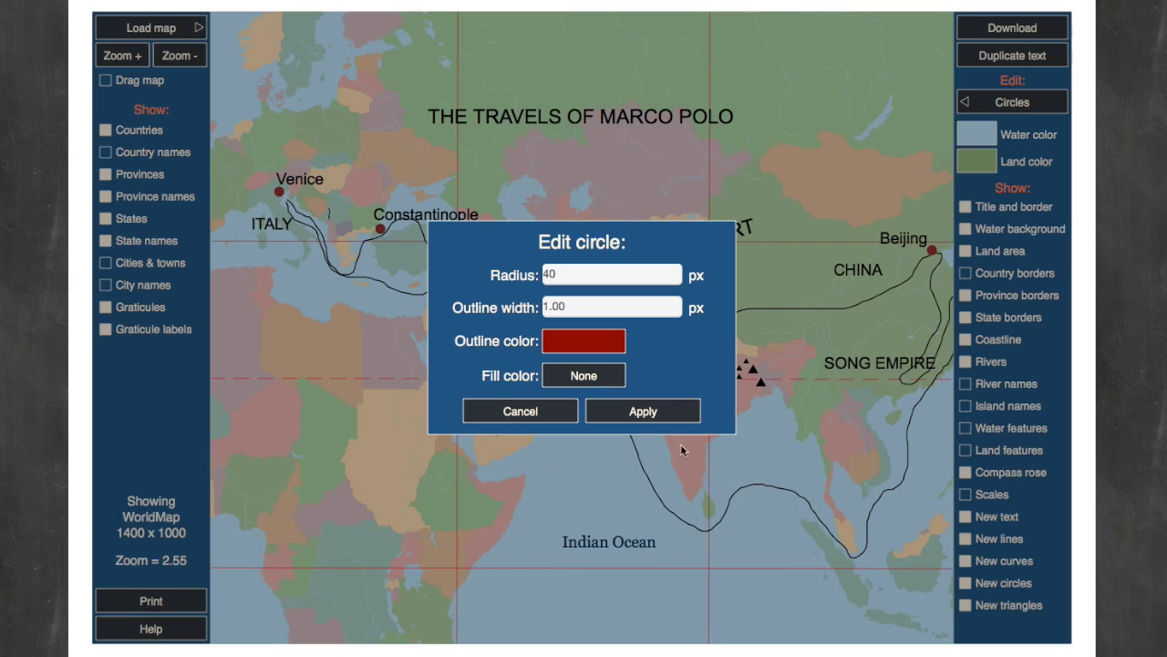
{"action": "left_click", "coordinate": [621, 412]}
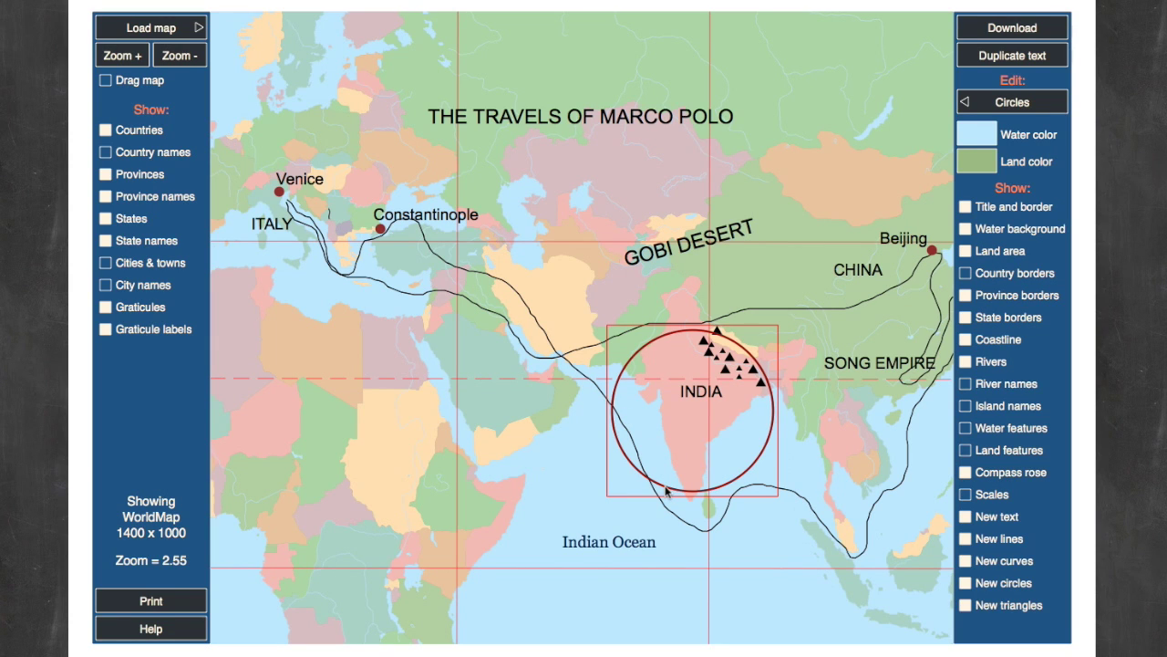
{"action": "left_click_drag", "start_coordinate": [666, 489], "coordinate": [673, 471]}
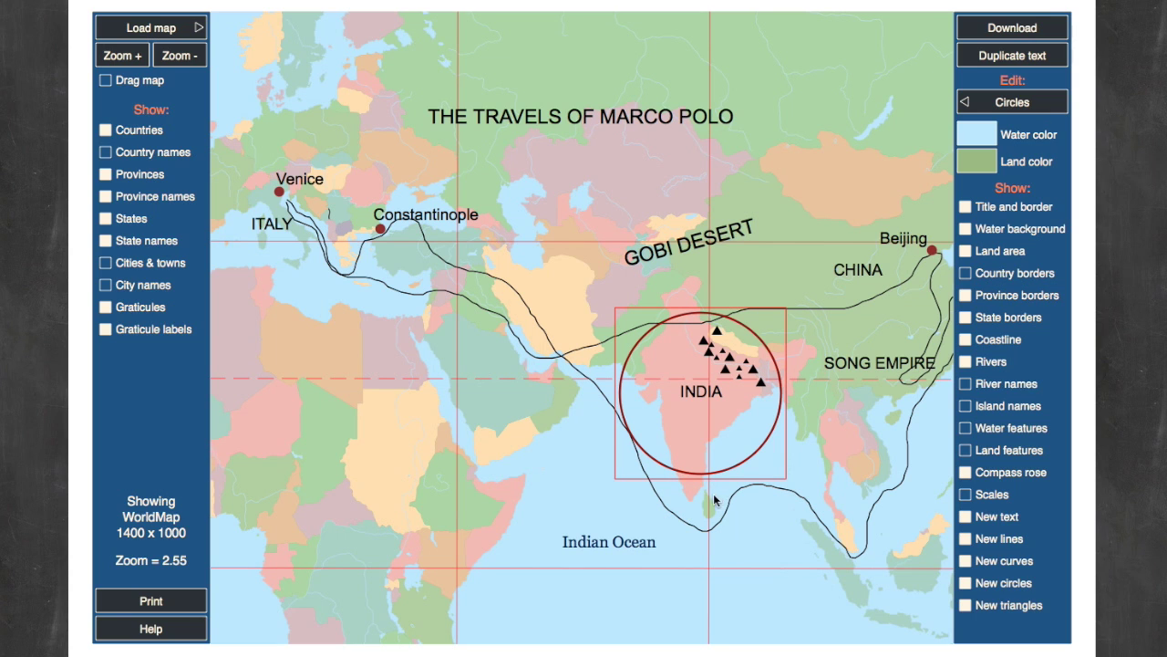
{"action": "left_click", "coordinate": [992, 102]}
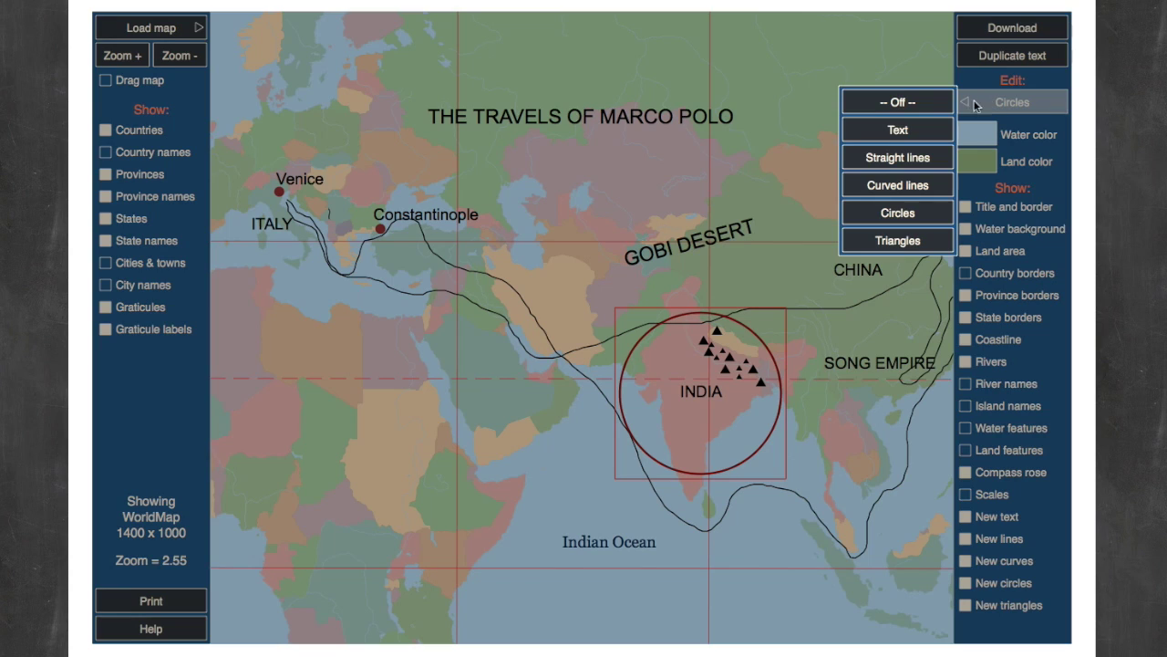
- Start a dark red text label beside India reading '10% = $4.70'
{"action": "left_click", "coordinate": [895, 131]}
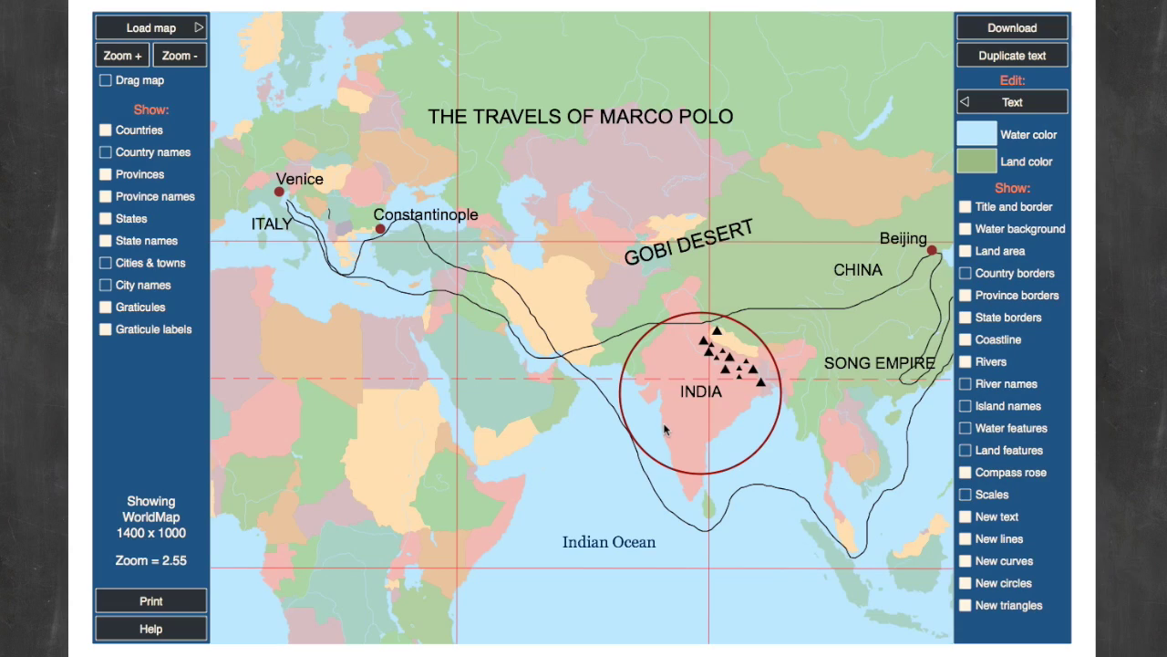
{"action": "left_click", "coordinate": [665, 428]}
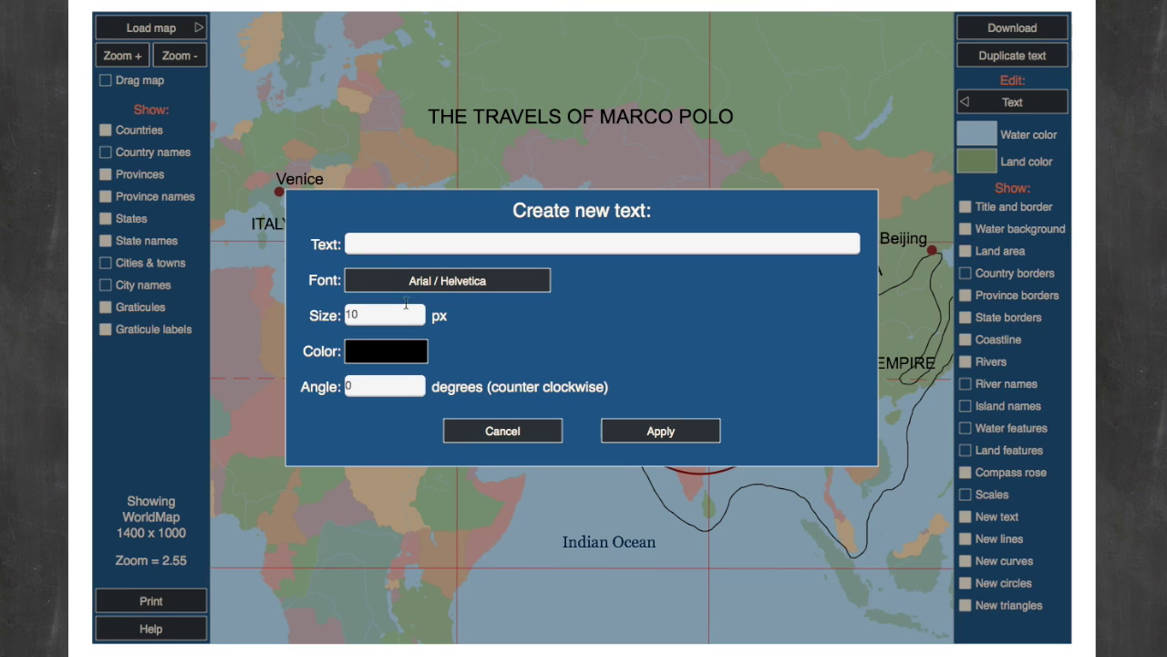
{"action": "left_click", "coordinate": [382, 247]}
{"action": "type", "text": "10% = $4.70"}
{"action": "left_click", "coordinate": [360, 360]}
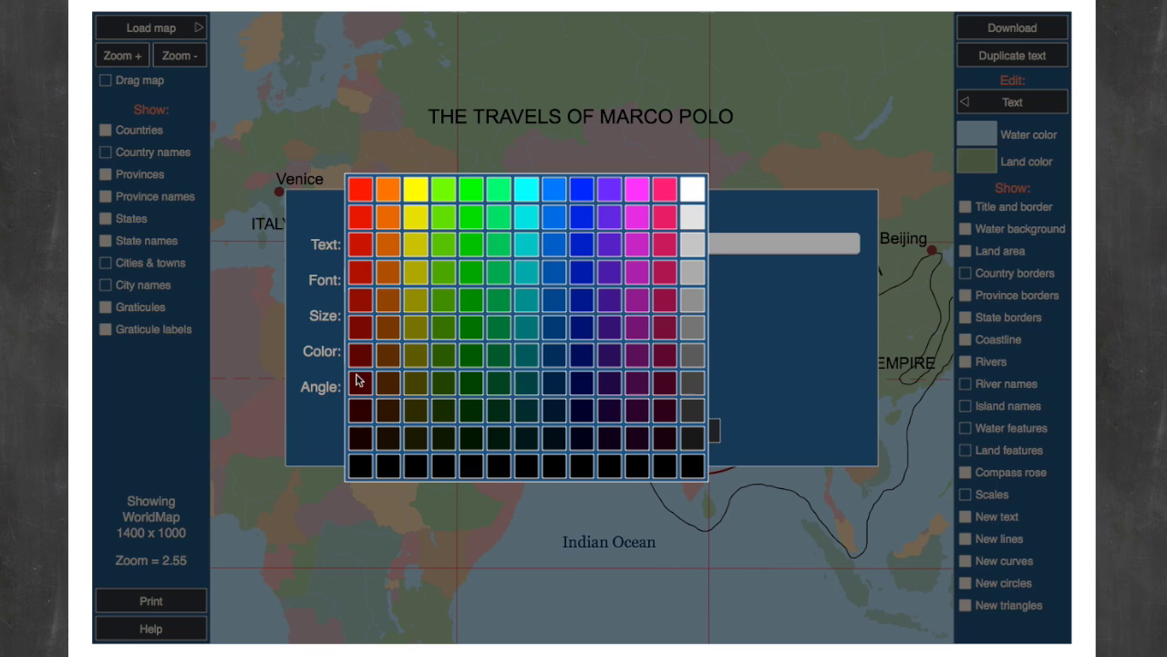
{"action": "left_click", "coordinate": [360, 358]}
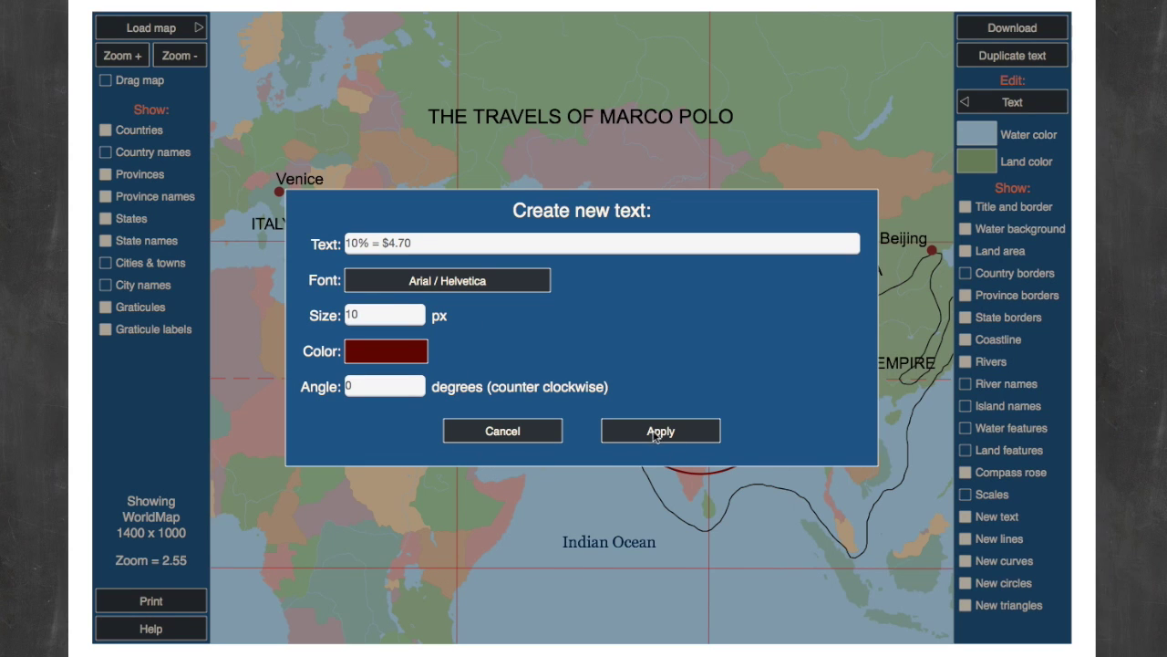